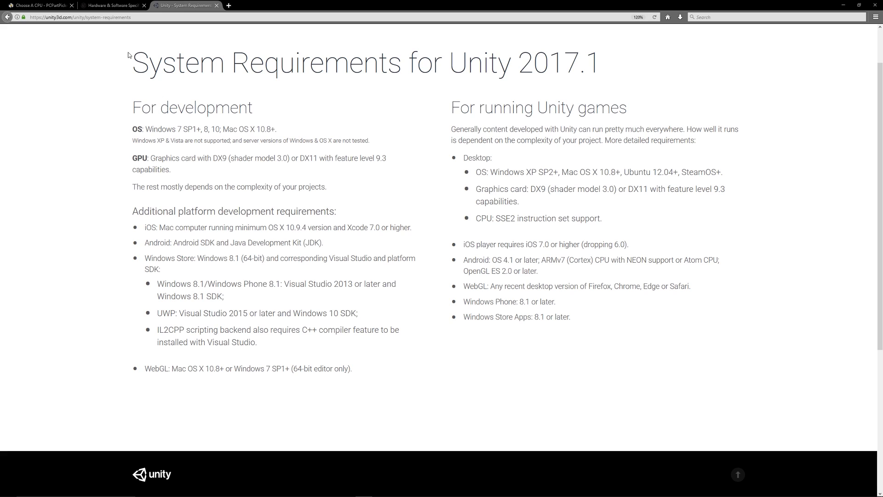
Read the Unreal Engine hardware specifications at 120% zoom, then return to Unity 2017.1 requirements
{"action": "left_click", "coordinate": [111, 5]}
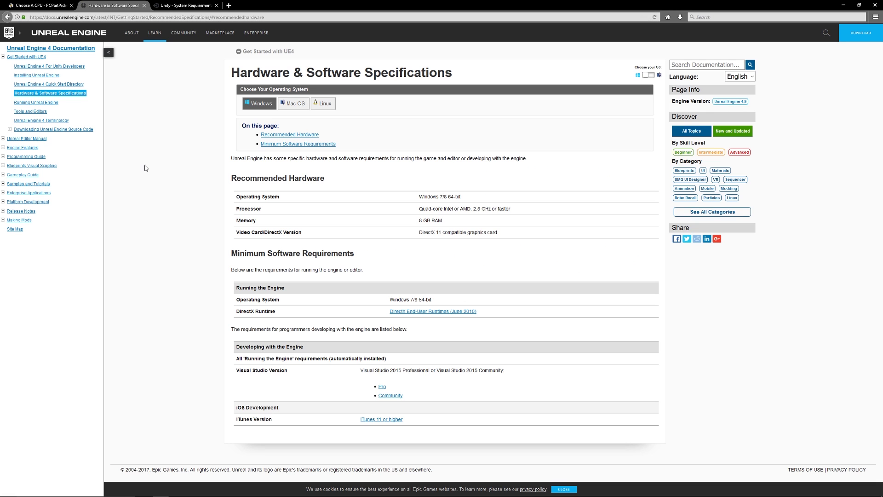
{"action": "key", "text": "ctrl+plus"}
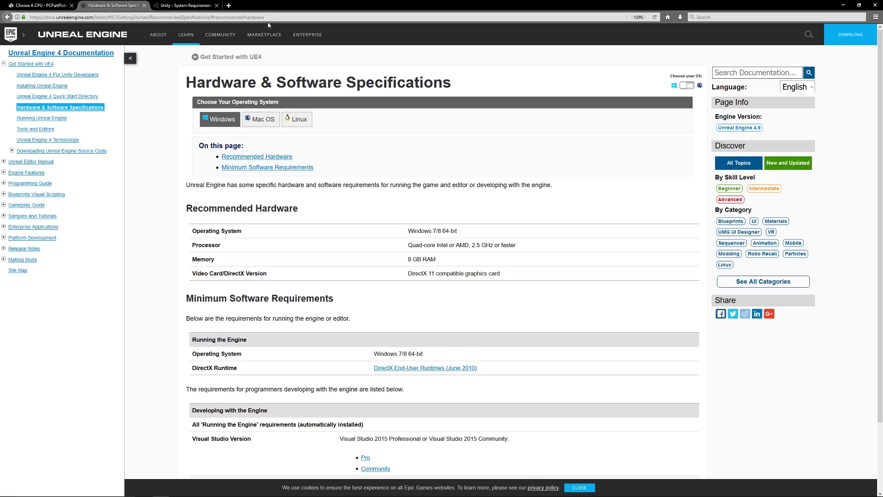
{"action": "left_click", "coordinate": [185, 6]}
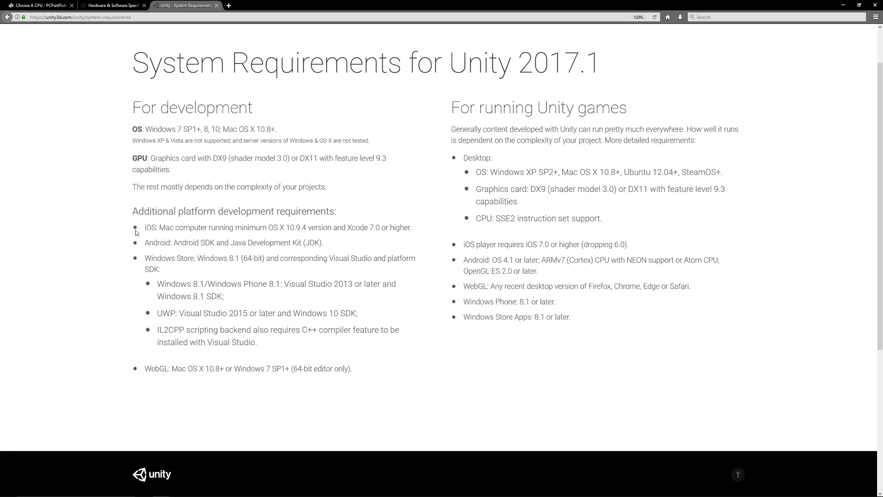
Return to the Unreal Engine 4 Hardware & Software Specifications tab showing Windows requirements
{"action": "key", "text": "ctrl+shift+Tab"}
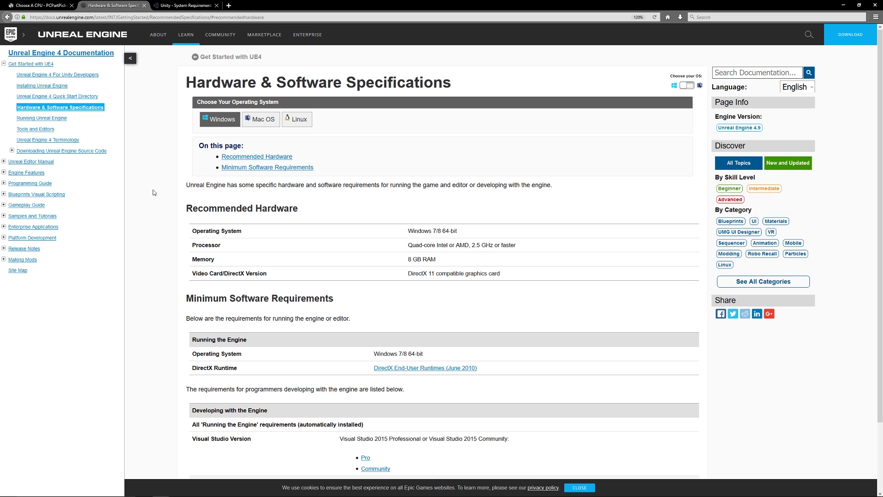
Go from PCPartPicker's CPU list to its Completed Builds page of priced user builds
{"action": "left_click", "coordinate": [50, 17]}
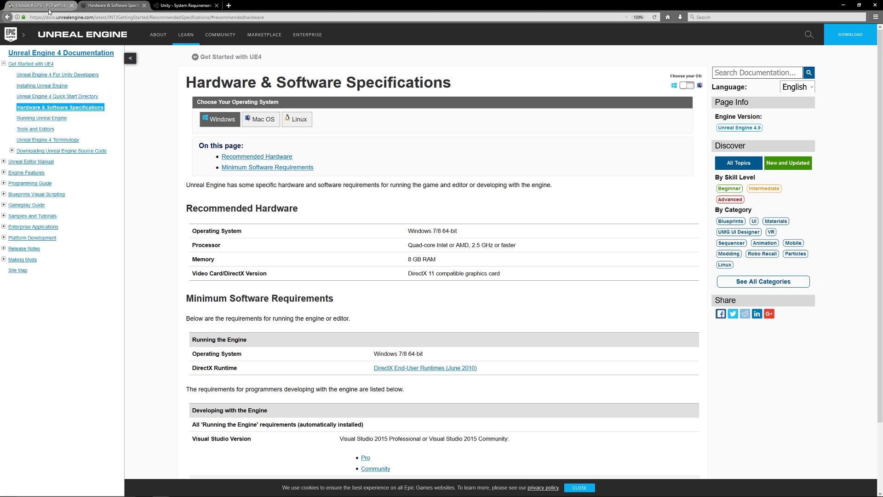
{"action": "left_click", "coordinate": [42, 6]}
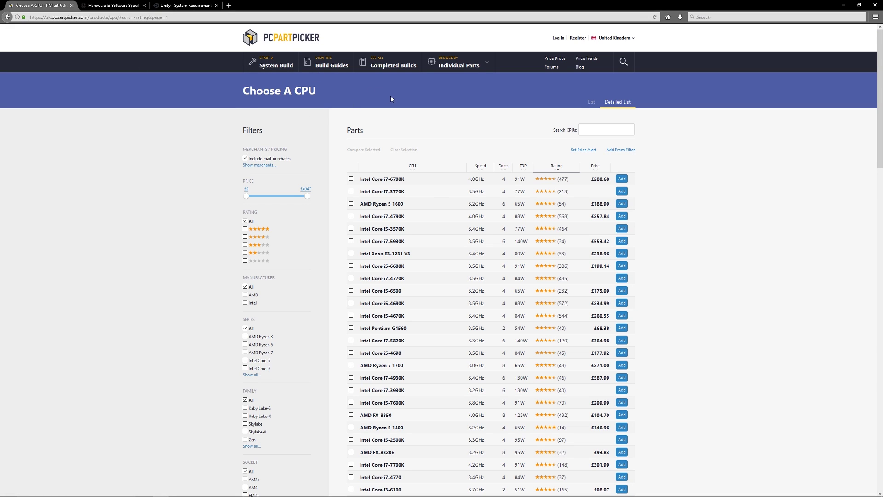
{"action": "left_click", "coordinate": [402, 62]}
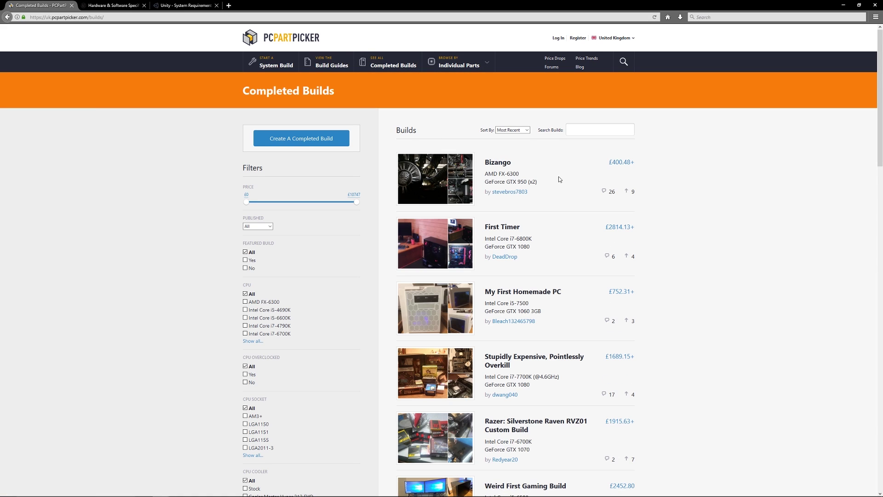